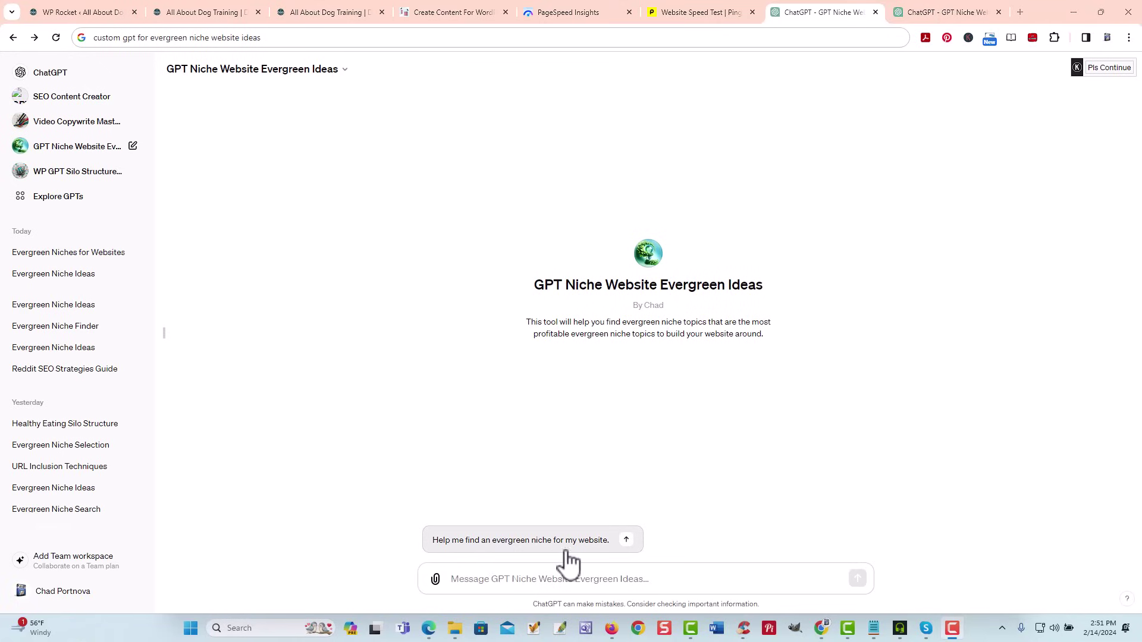
- Send the suggestion 'Help me find an evergreen niche for my website.' to the GPT
click(527, 543)
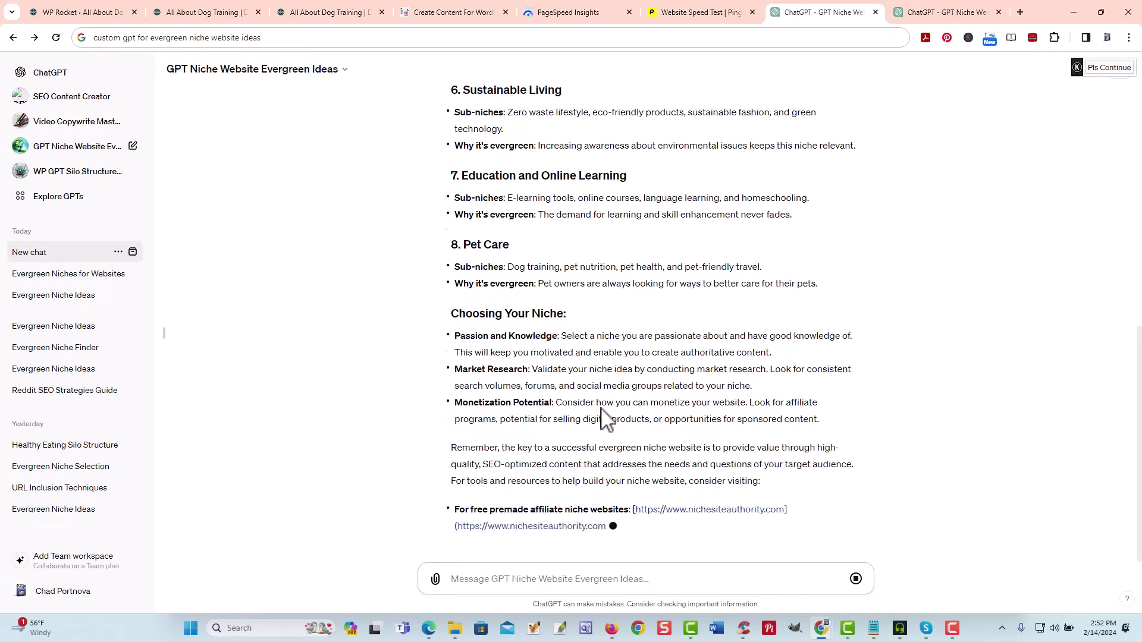
- Scroll back up to the reply's intro about long-term relevance, above Health and Wellness
scroll(589, 374, up, 6)
scroll(593, 381, up, 2)
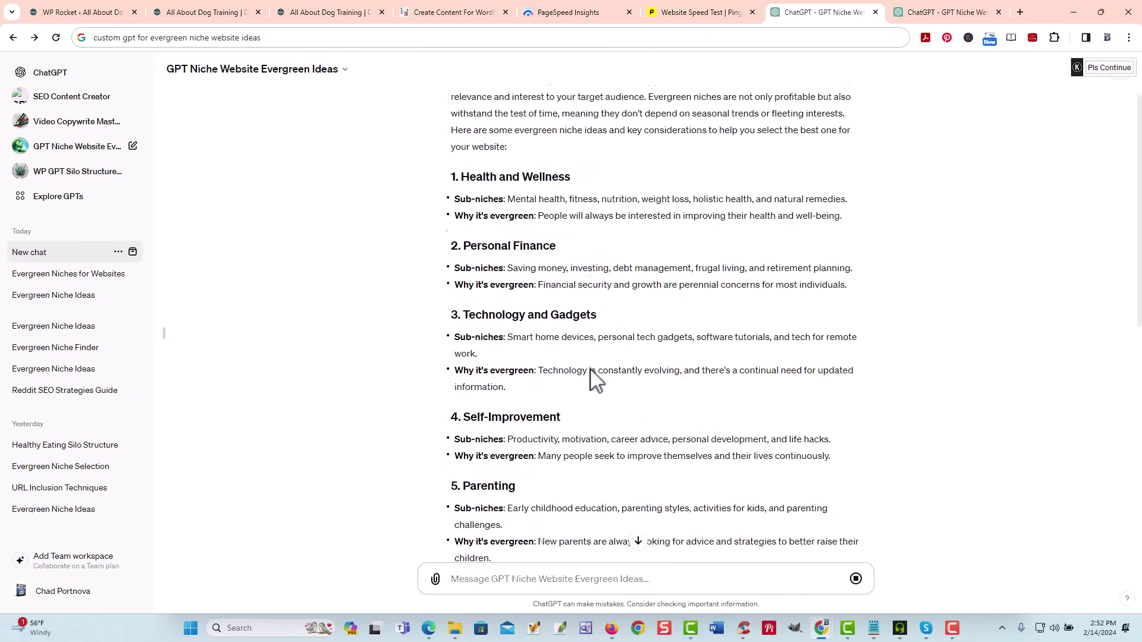
scroll(594, 381, up, 2)
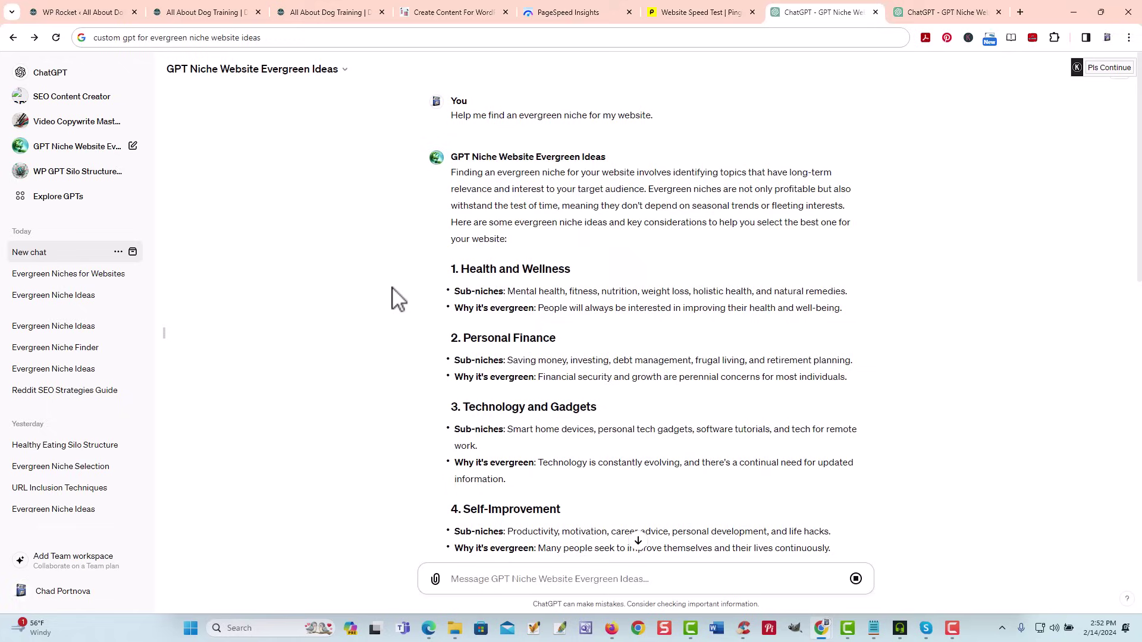